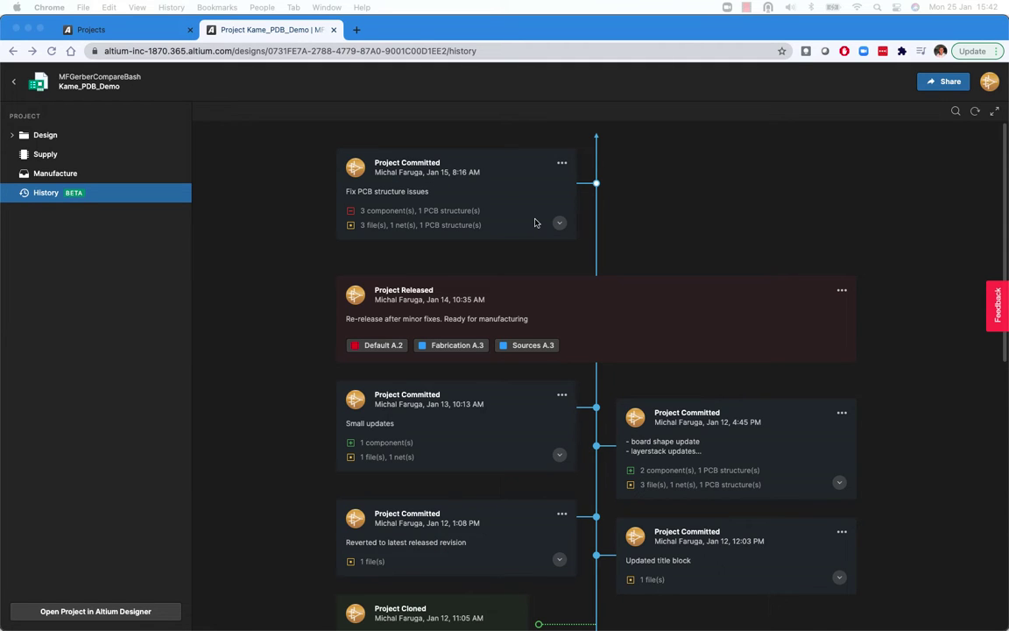
- Expand the 'Fix PCB structure issues' commit to list its changed files, components, VCC3A net and PCB structure
click(560, 226)
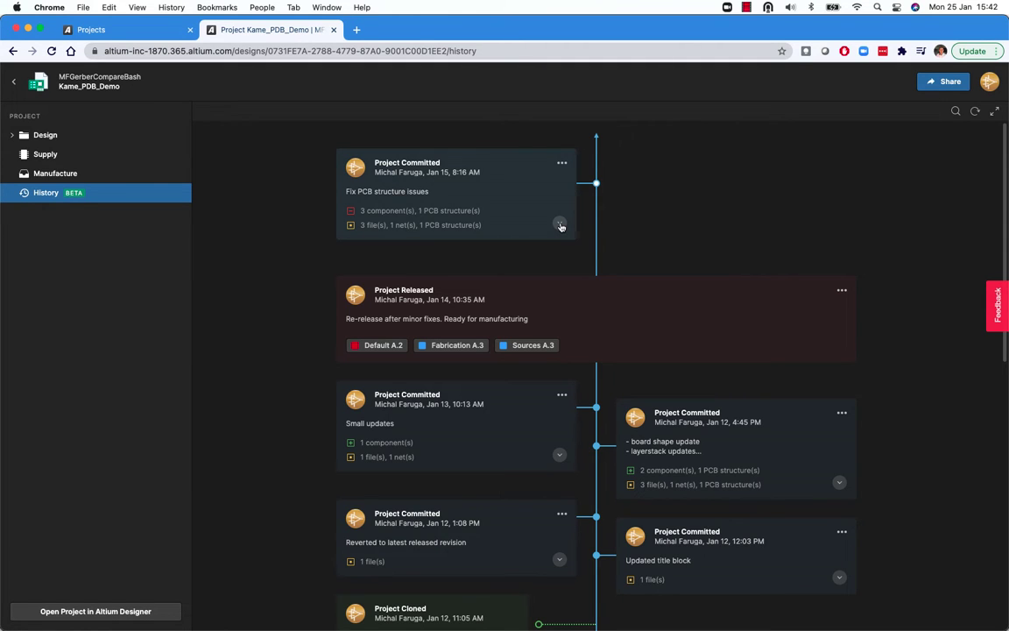
click(559, 226)
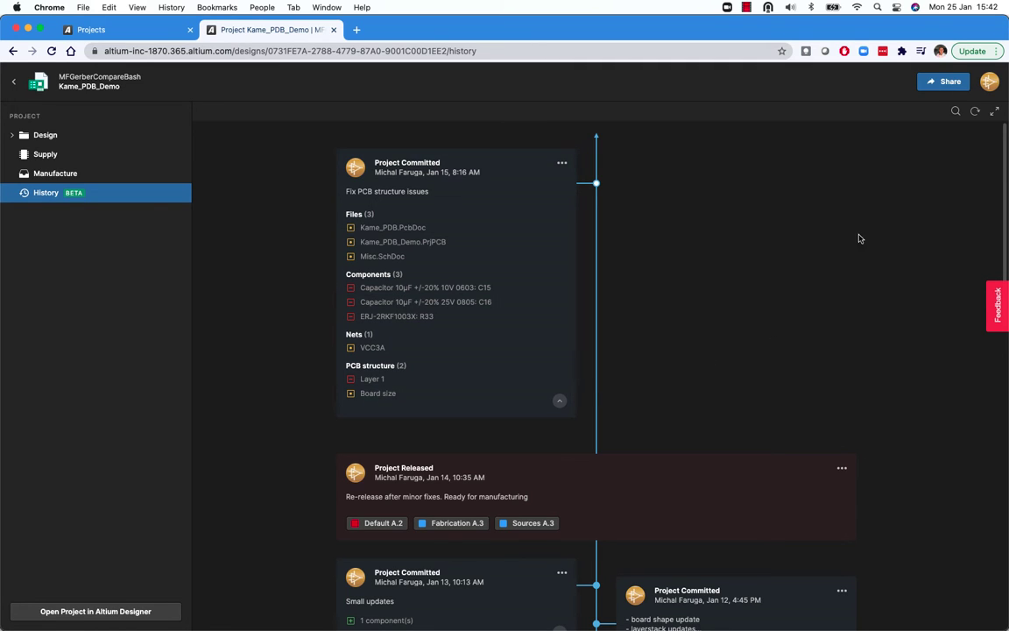
click(955, 113)
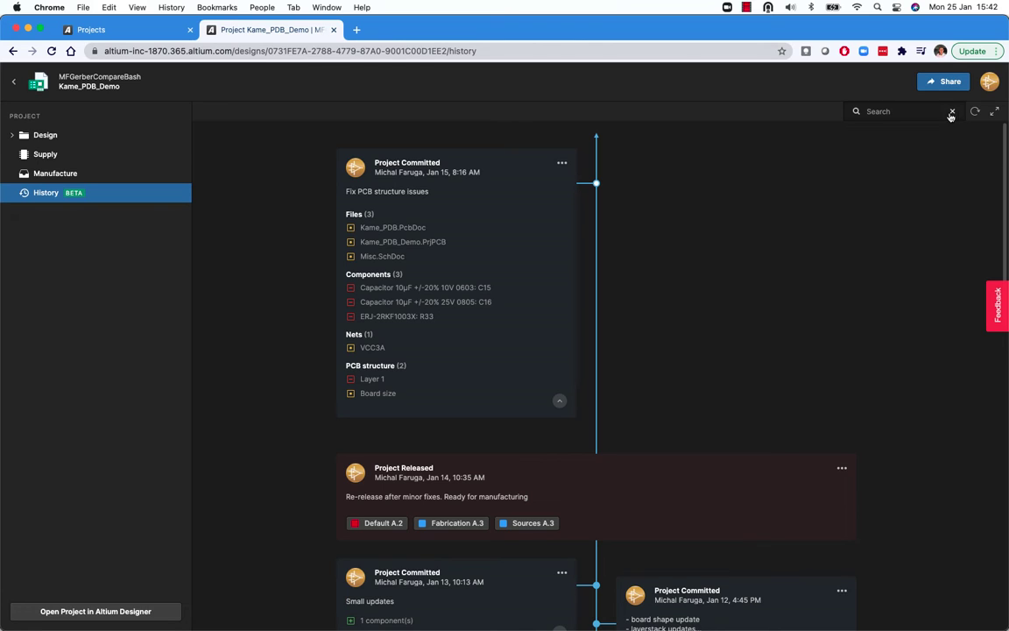
- Filter the project history by 'outjob', then clear that filter
click(905, 112)
text(outjob)
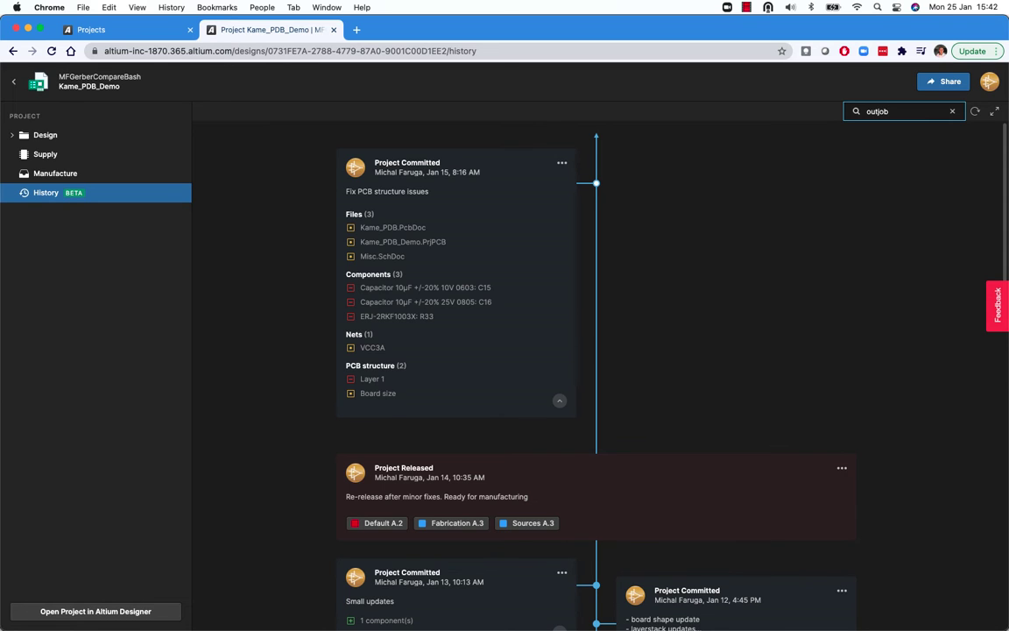
key(Return)
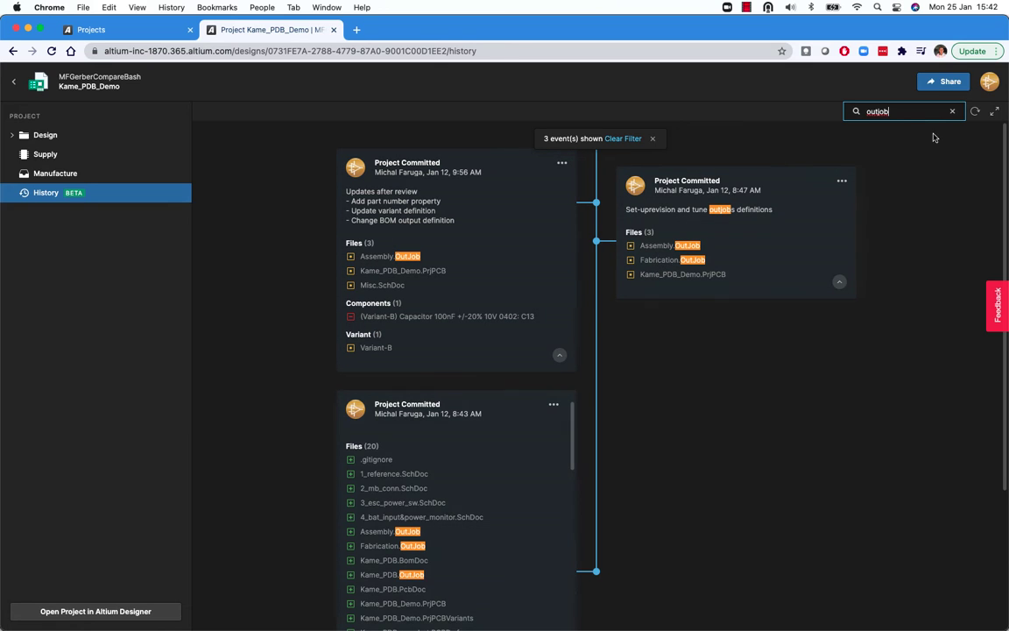
click(953, 113)
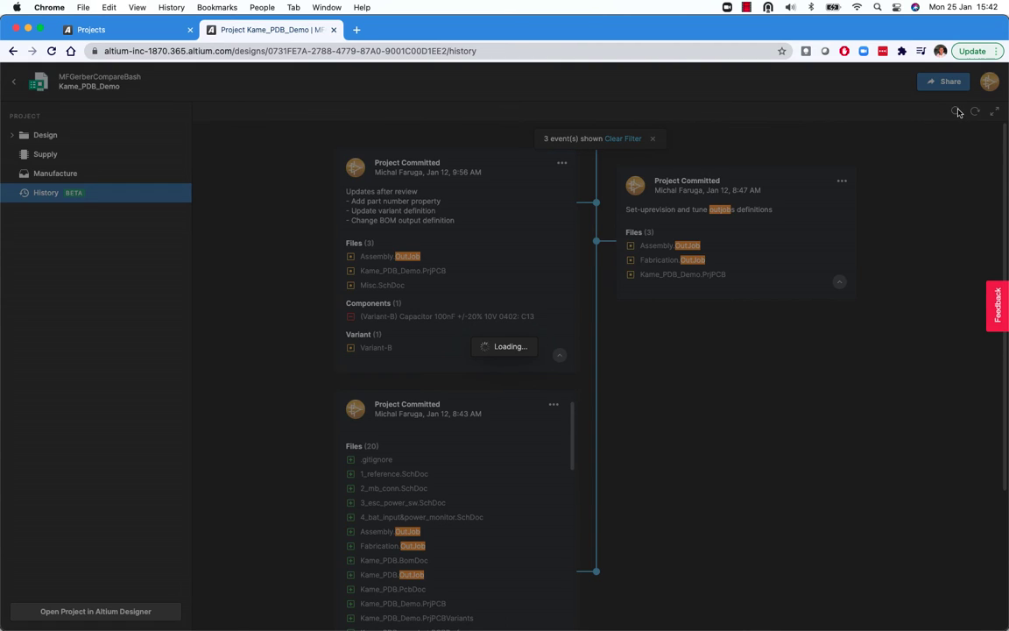
- Filter the history by net 'VCC3a' to review its four events, then clear it
click(957, 111)
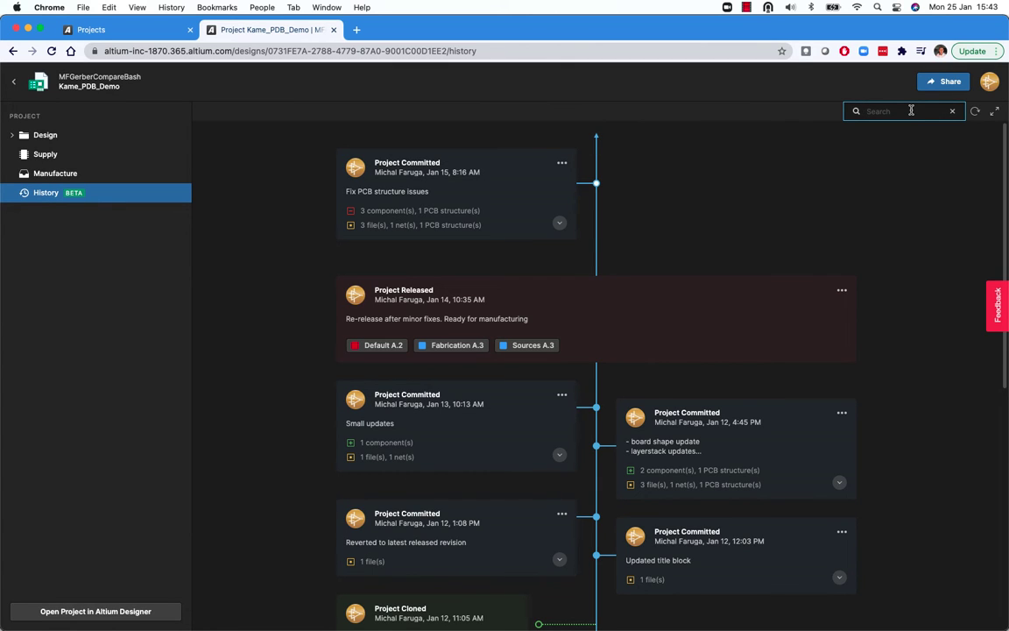
text(vcc)
key(Return)
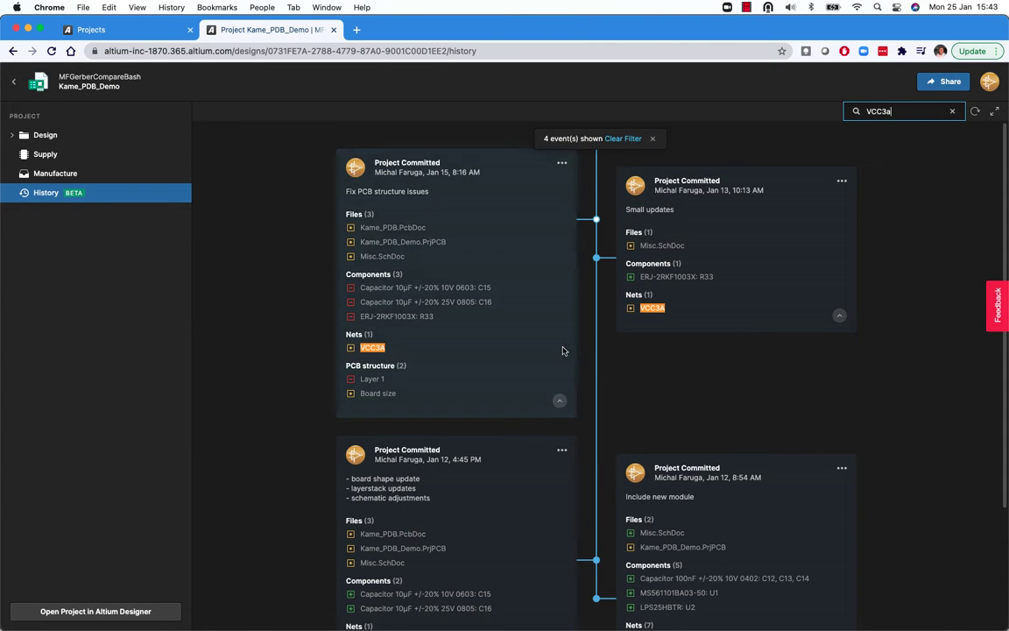
scroll(508, 315, down, 1)
scroll(466, 230, up, 1)
click(951, 114)
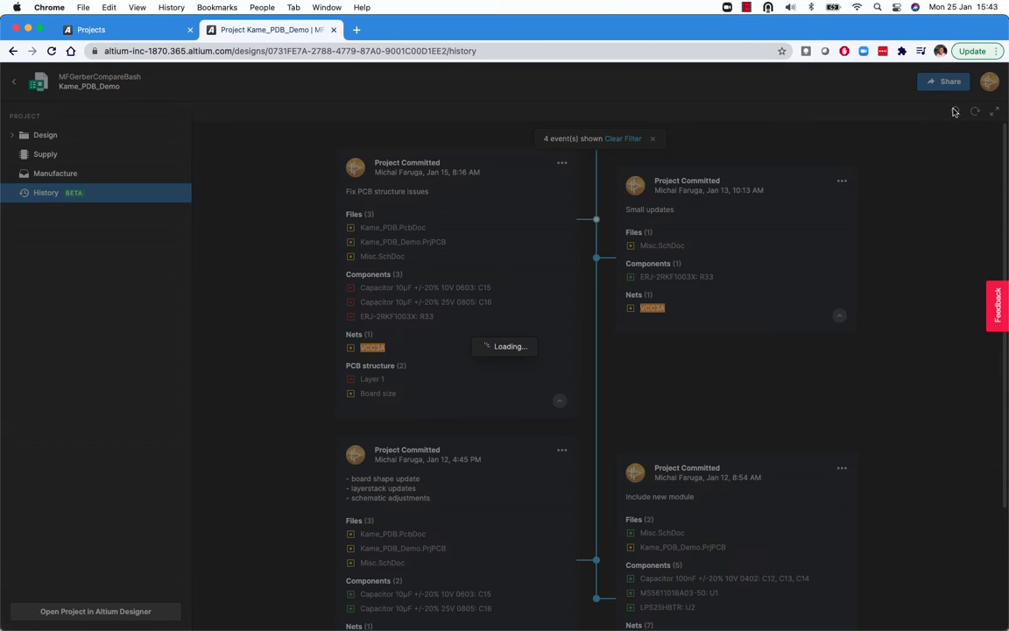
- Search the history for 'R33' to see its two commits, then clear the search
click(955, 112)
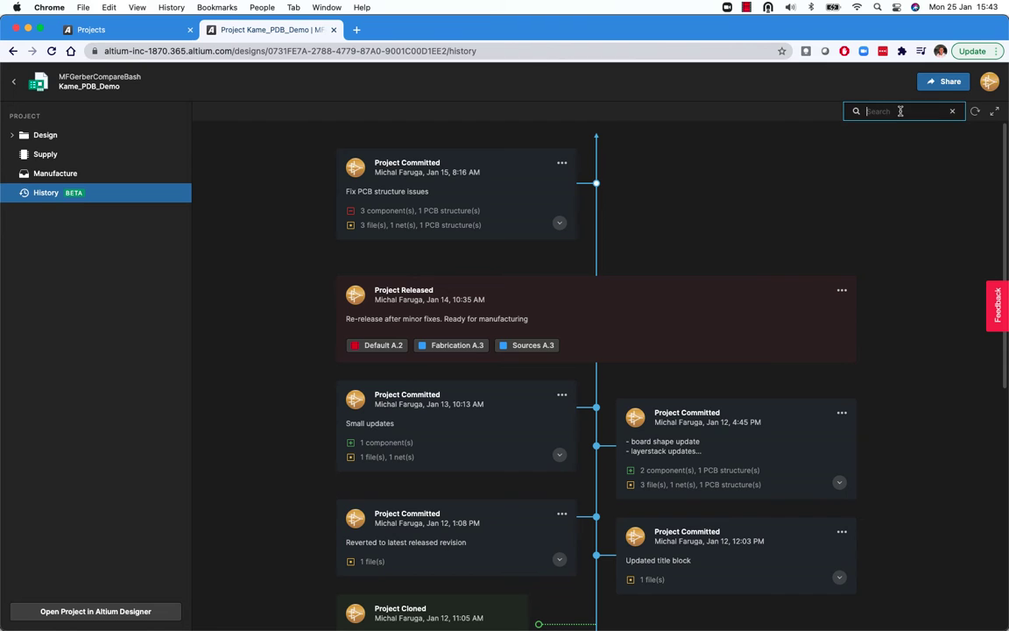
text(R33)
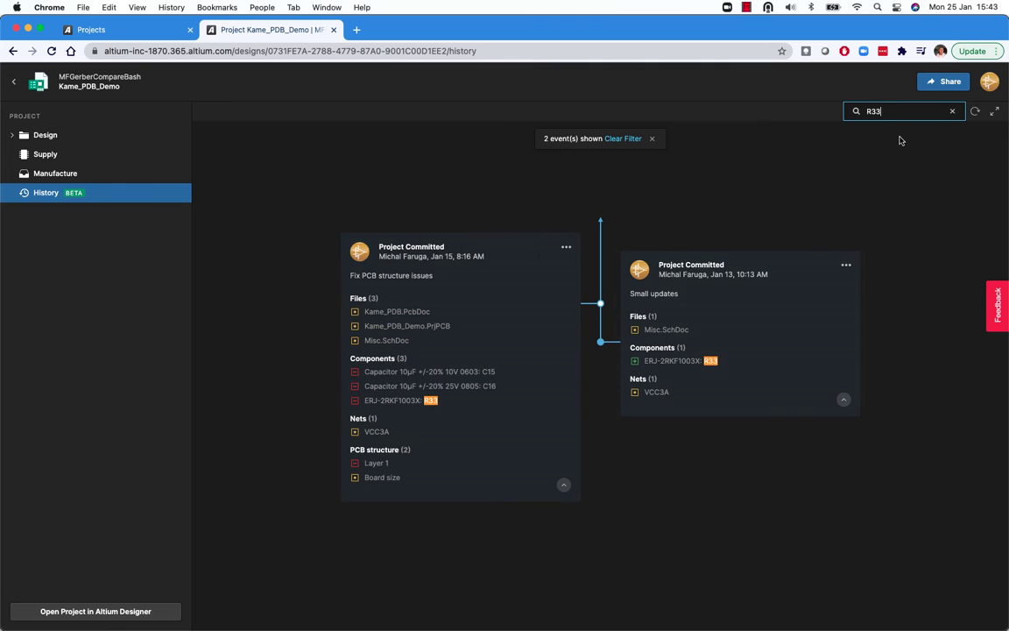
click(953, 112)
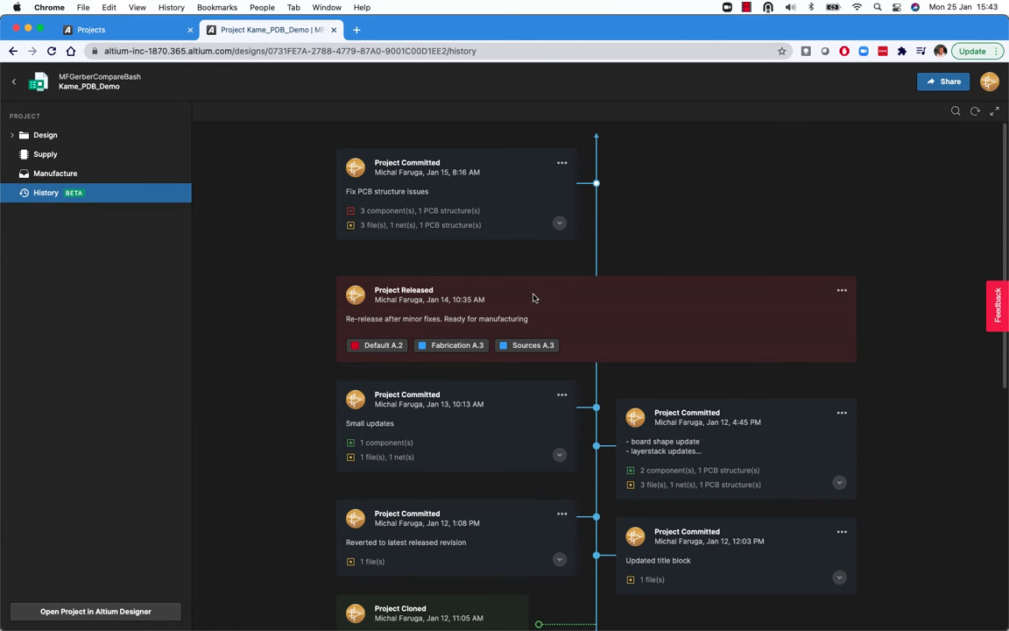
- Show the view, download, download snapshot and compare Gerber options for the Jan 14 release
scroll(536, 293, down, 3)
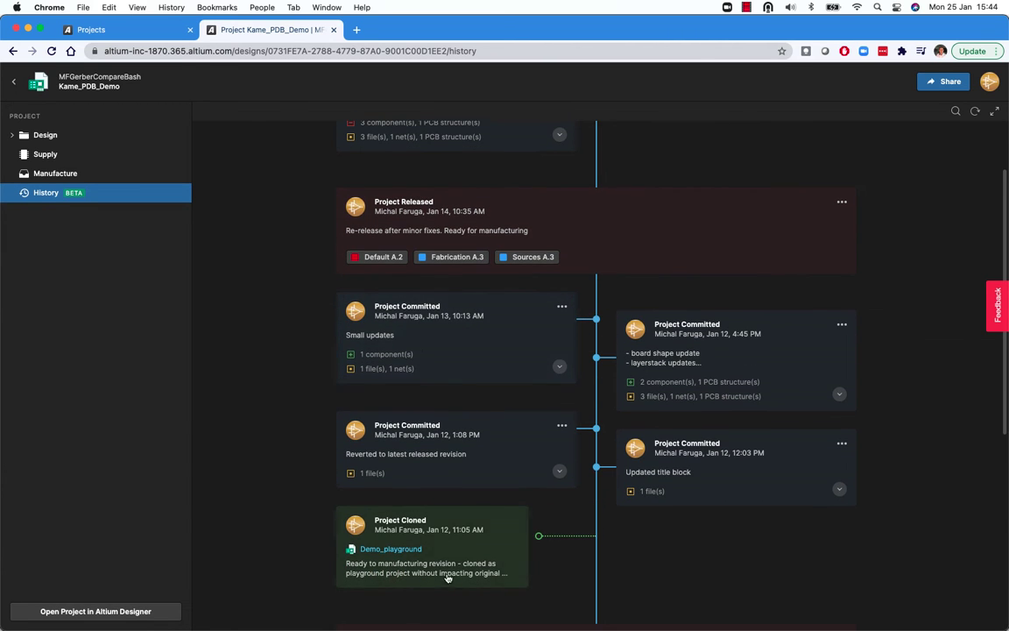
scroll(498, 465, up, 3)
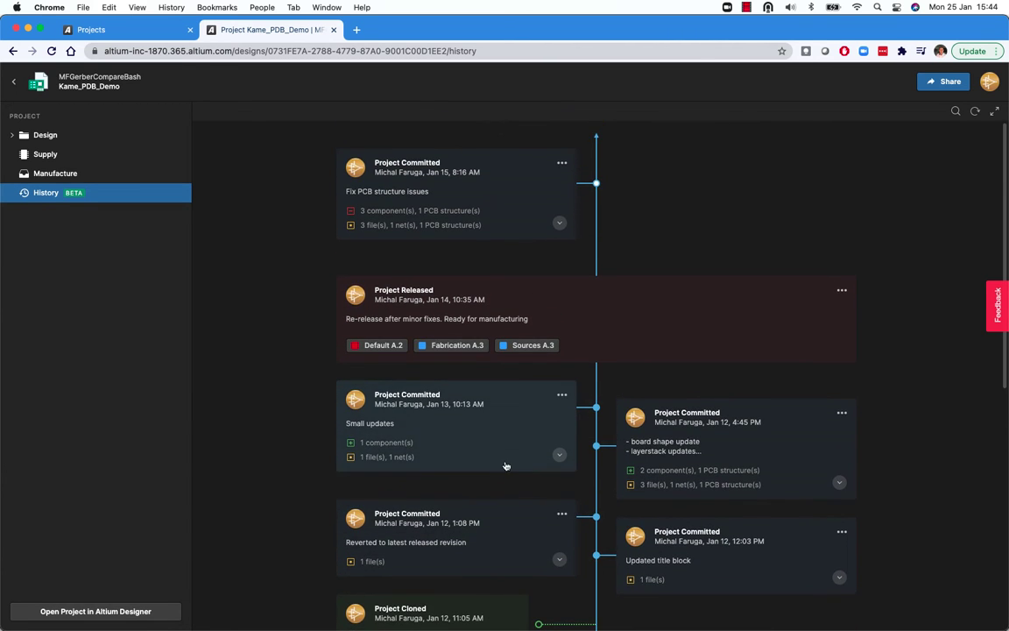
scroll(631, 334, down, 1)
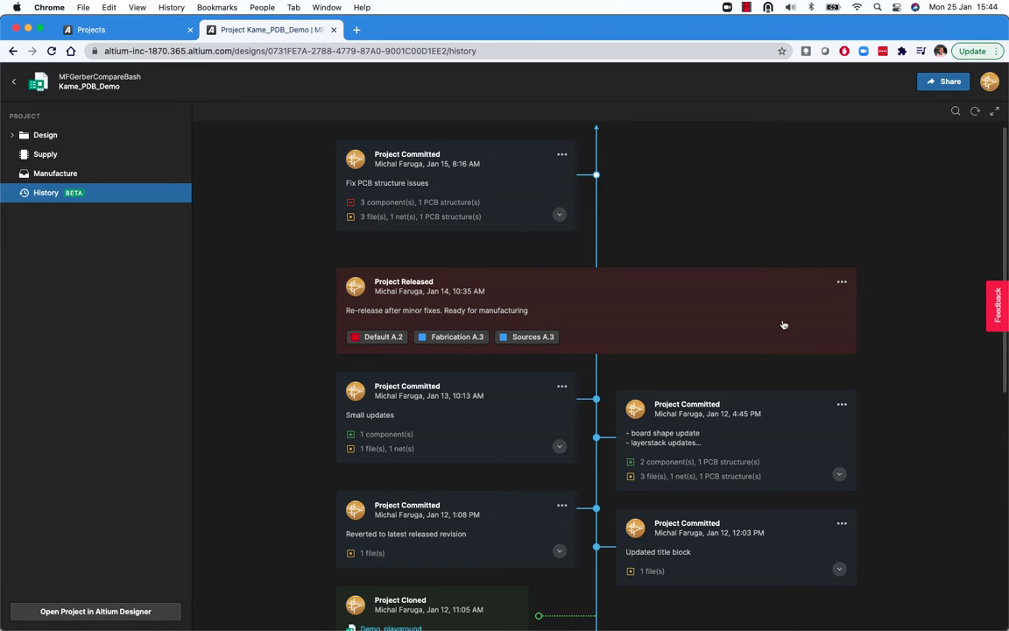
click(842, 284)
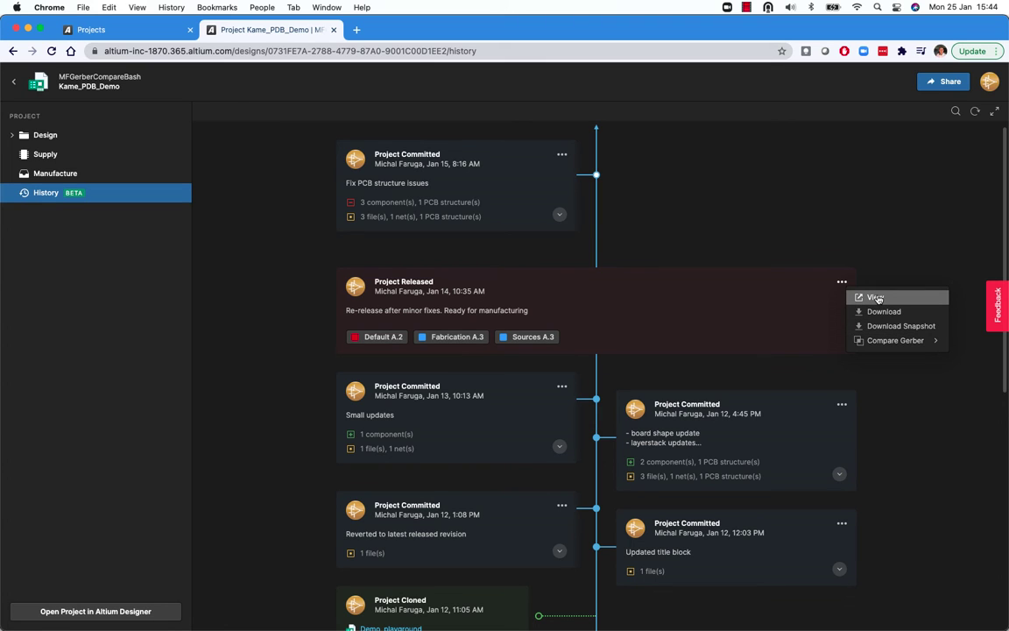
click(876, 298)
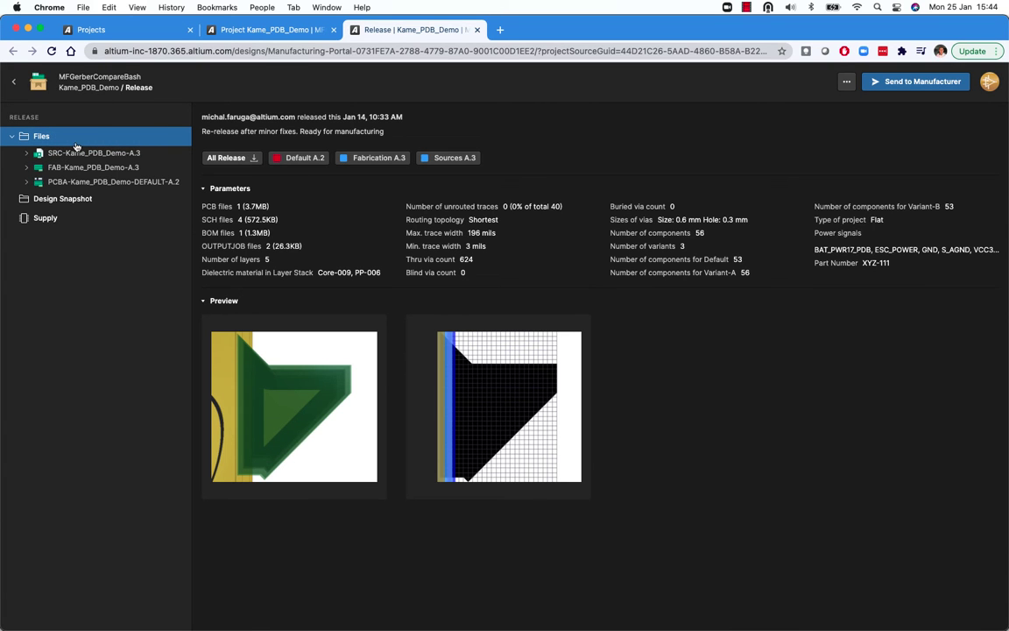
click(28, 162)
click(28, 163)
click(27, 167)
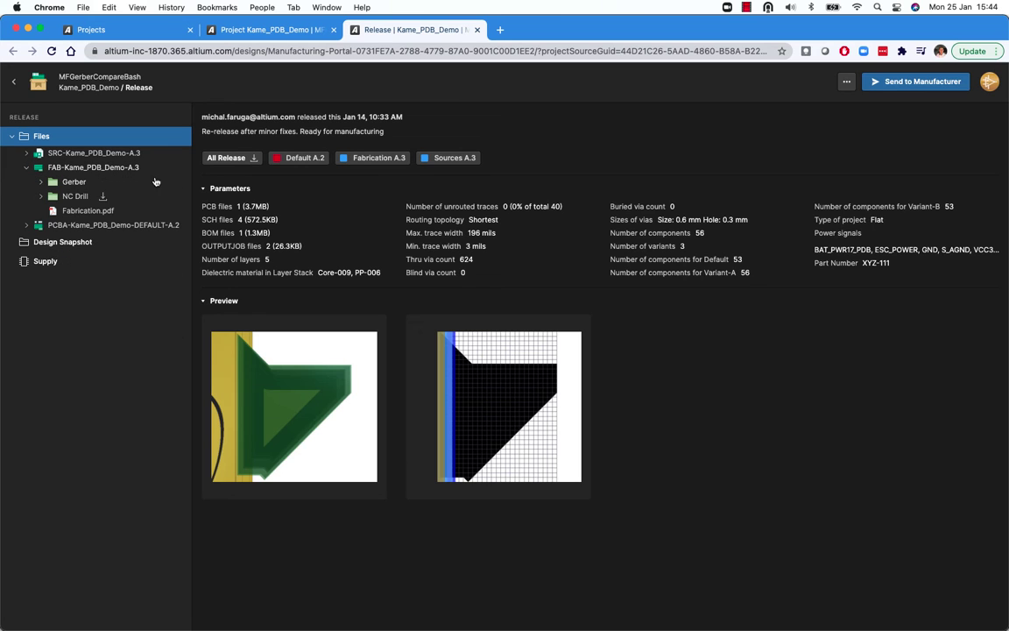
click(74, 243)
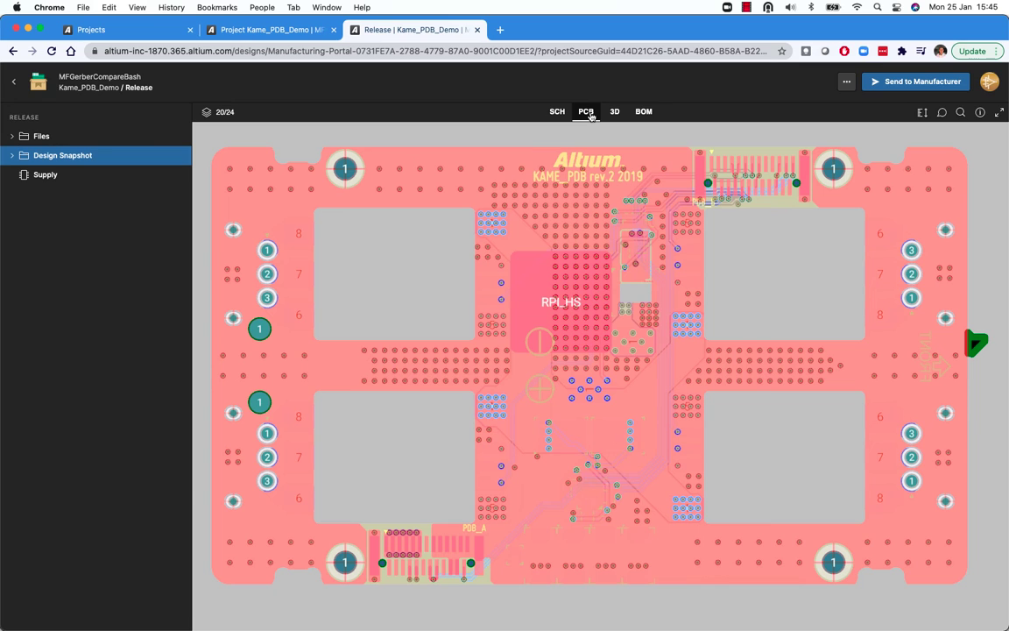
click(590, 114)
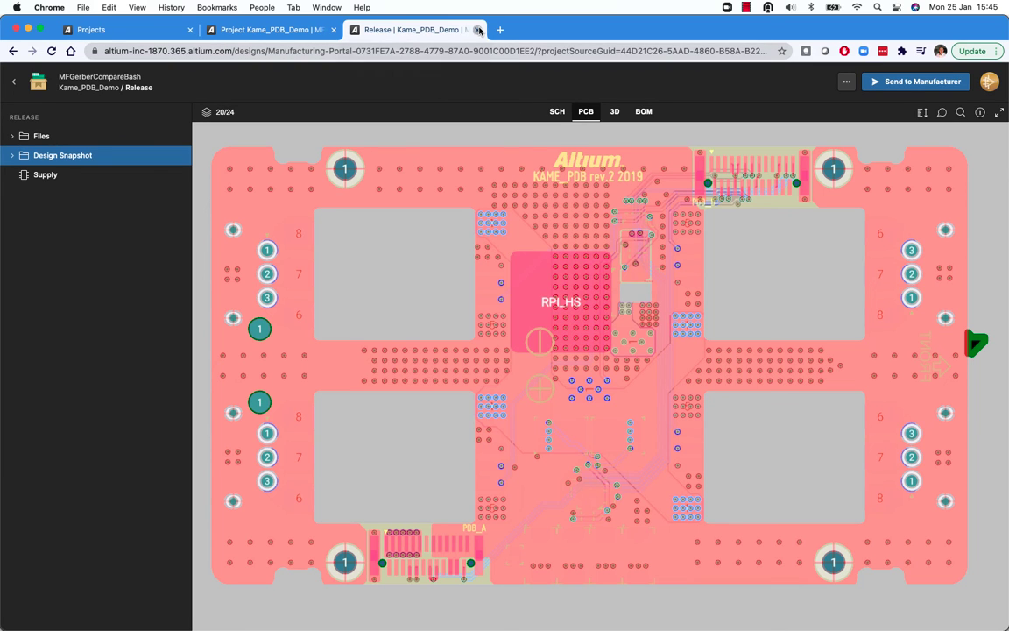
click(478, 30)
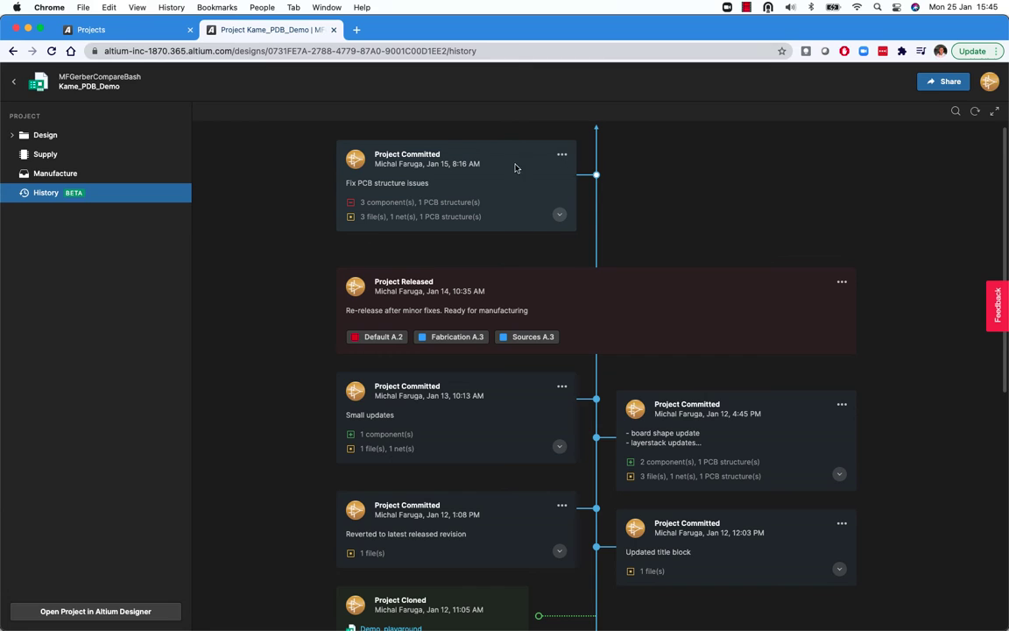
click(563, 156)
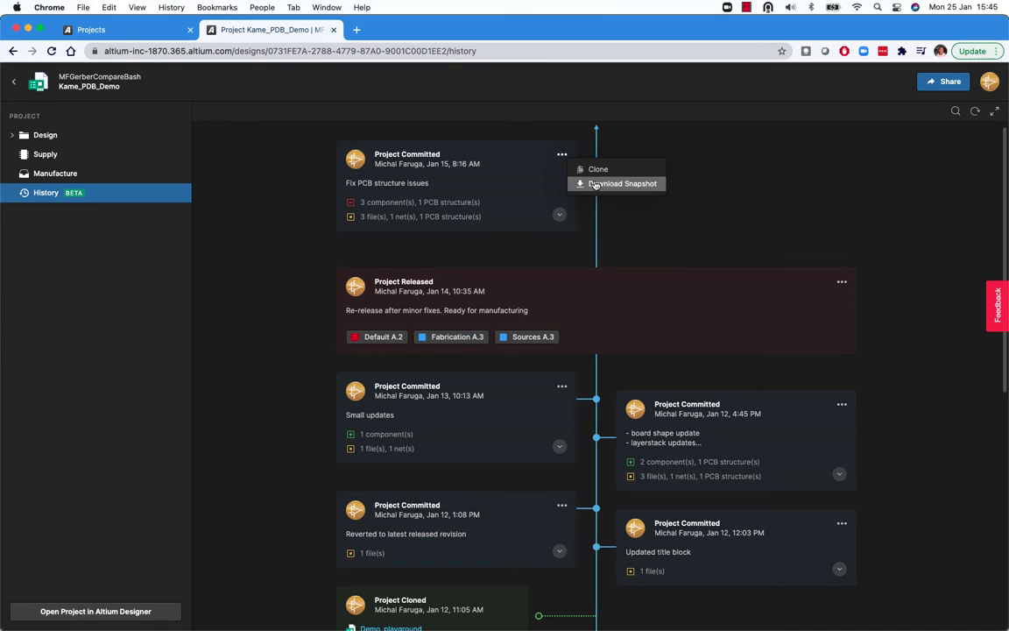
click(715, 193)
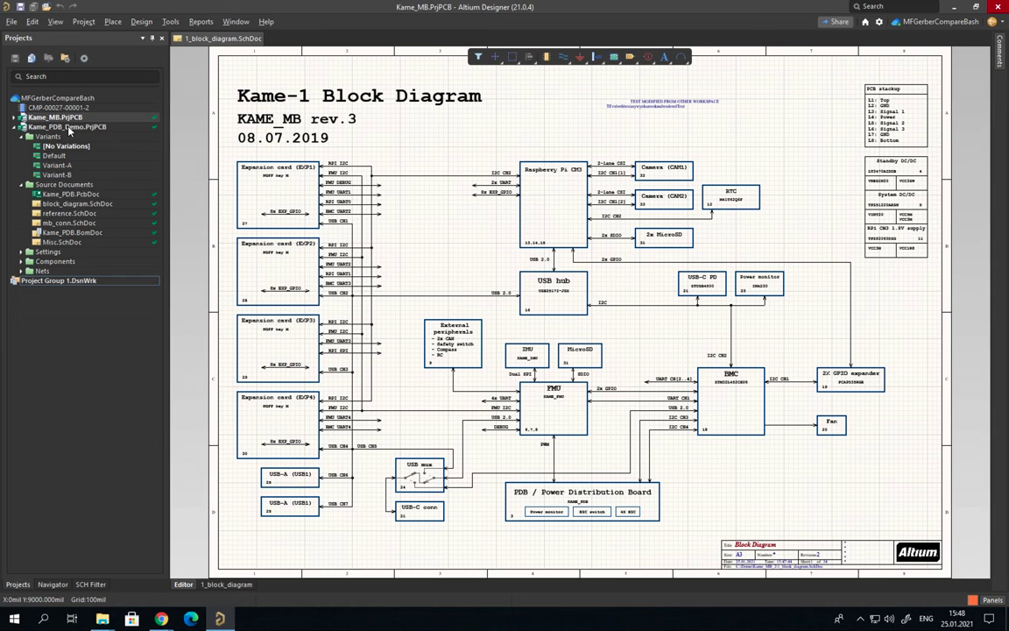
- Open the History tab for Kame_PDB_Demo.PrjPCB from its Projects panel context menu
right_click(69, 129)
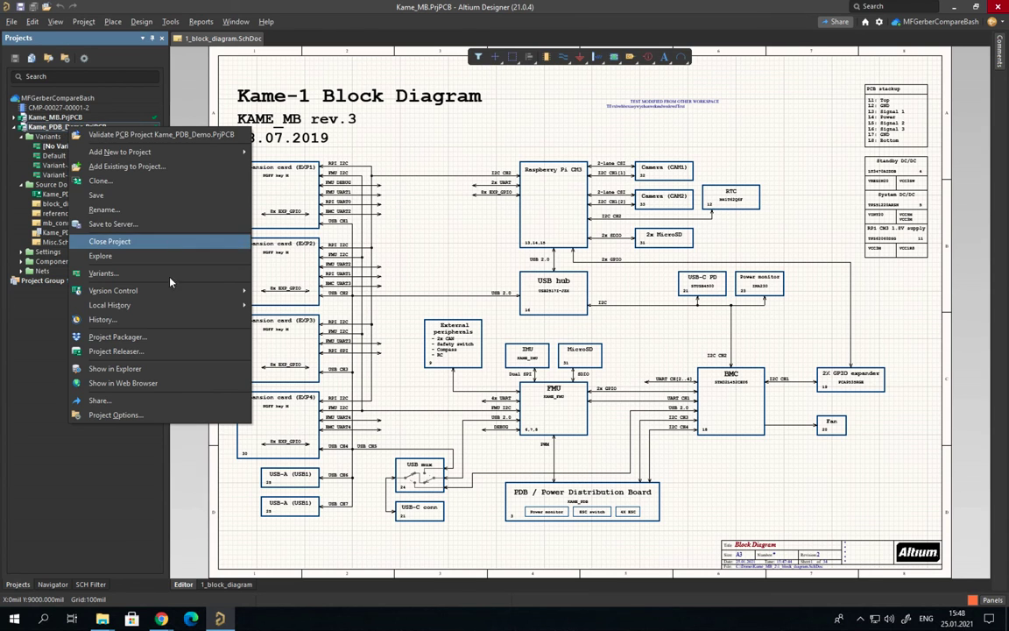
click(130, 321)
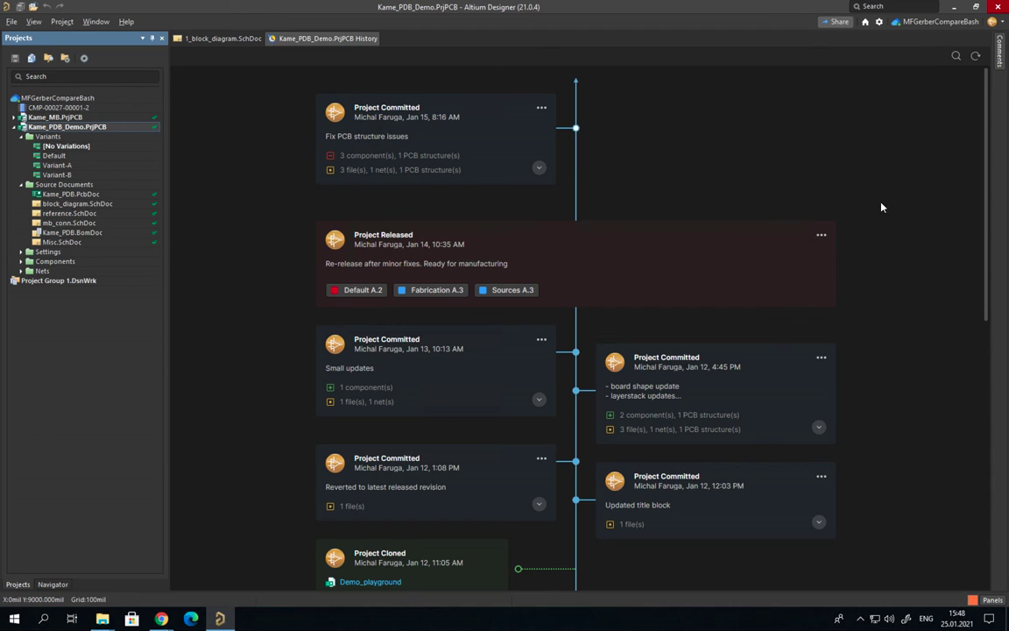
- Open the Jan 14 release snapshot locally so Kame_PDB_Demo-A.3.PrjPCB appears in Projects
click(821, 235)
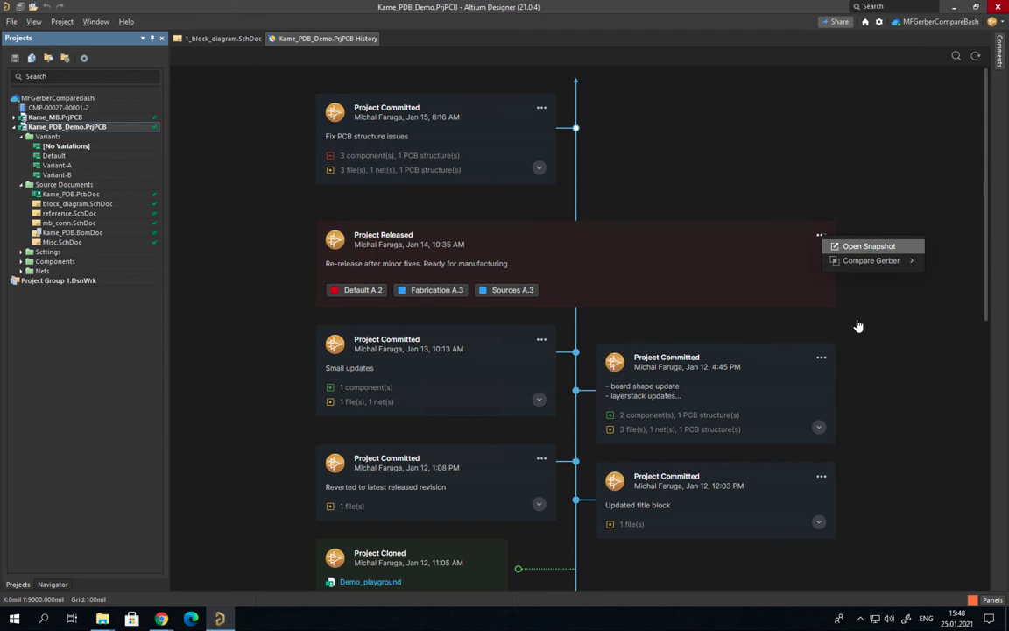
click(821, 358)
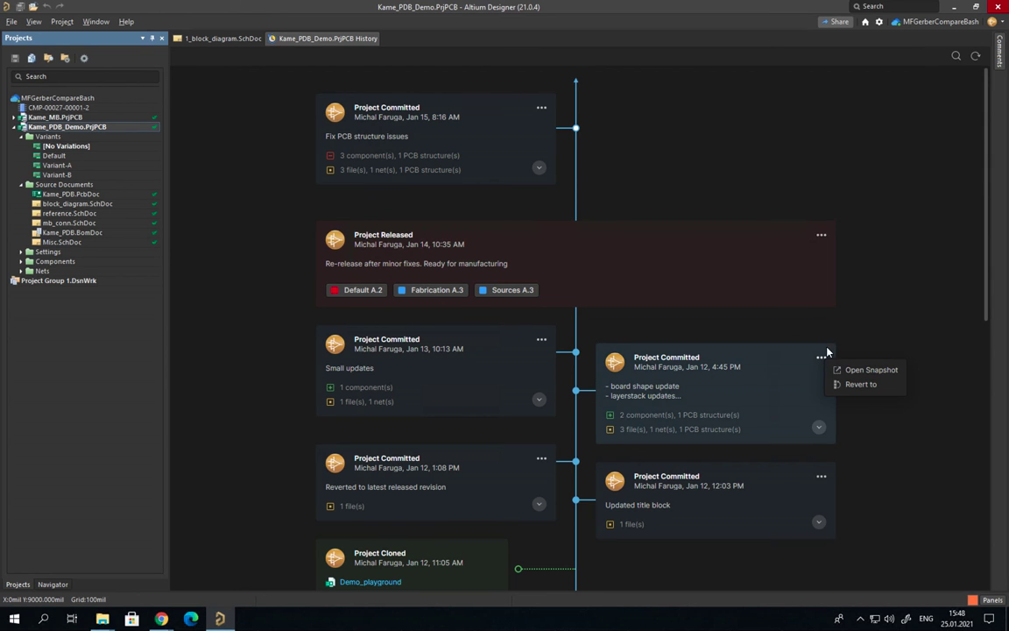
click(821, 235)
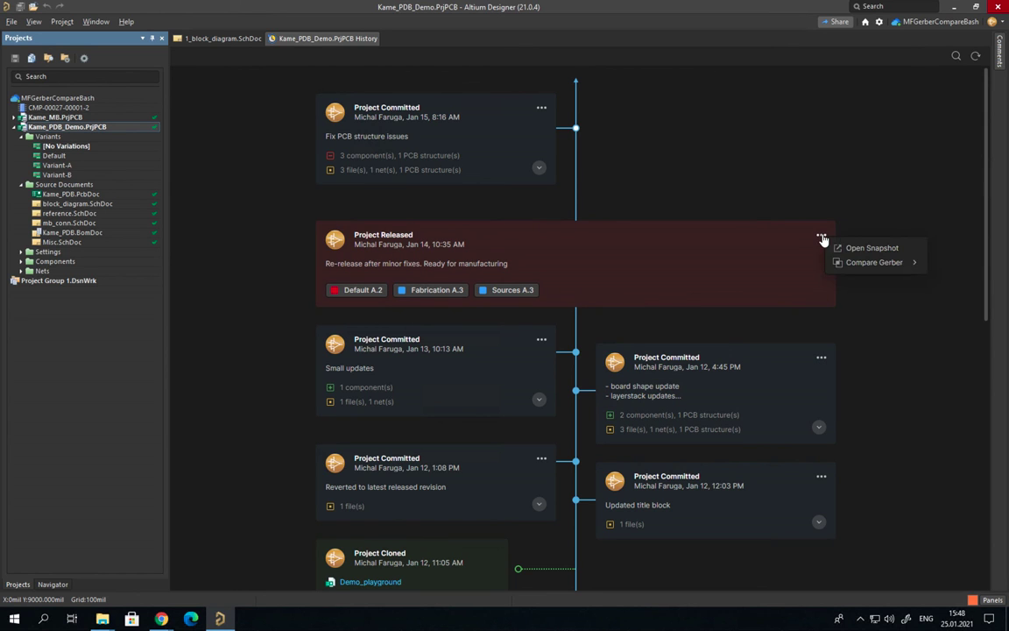
click(872, 248)
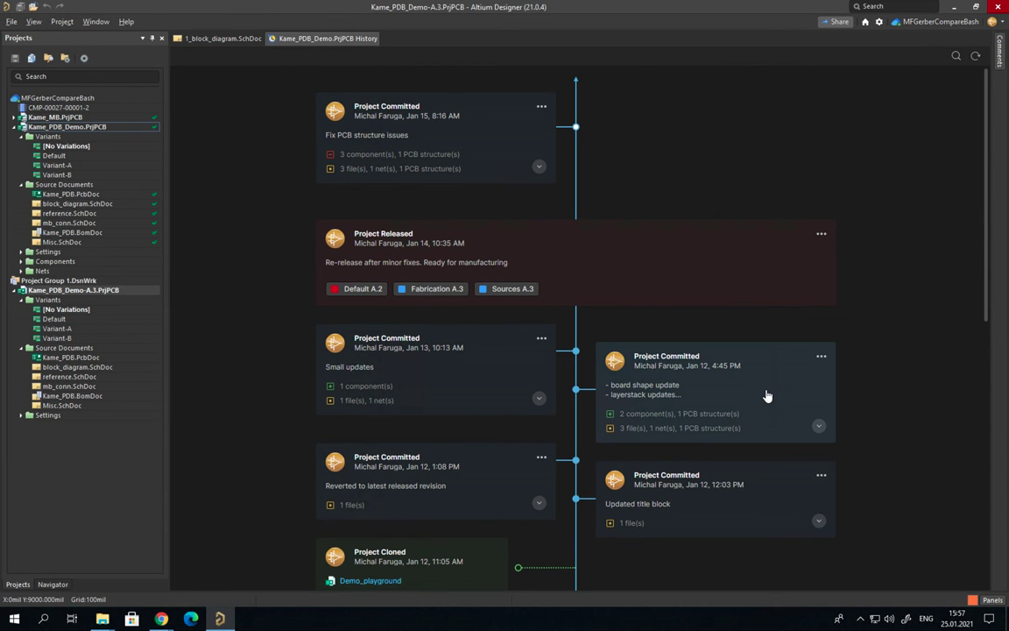
- Revert Kame_PDB_Demo to the Jan 12, 4:45 PM board shape commit, discarding local changes
click(821, 358)
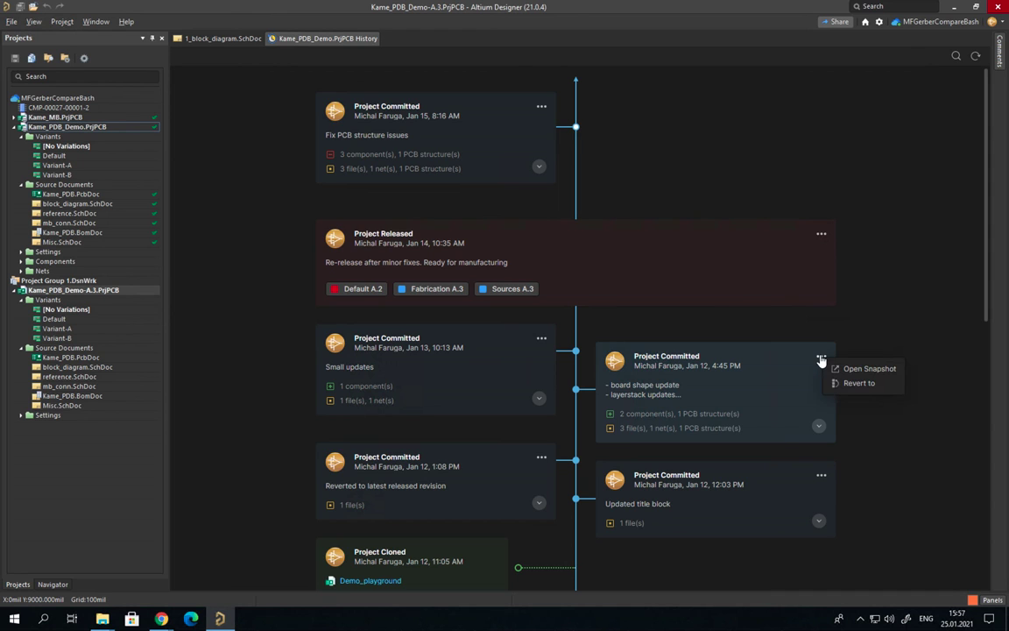
click(854, 385)
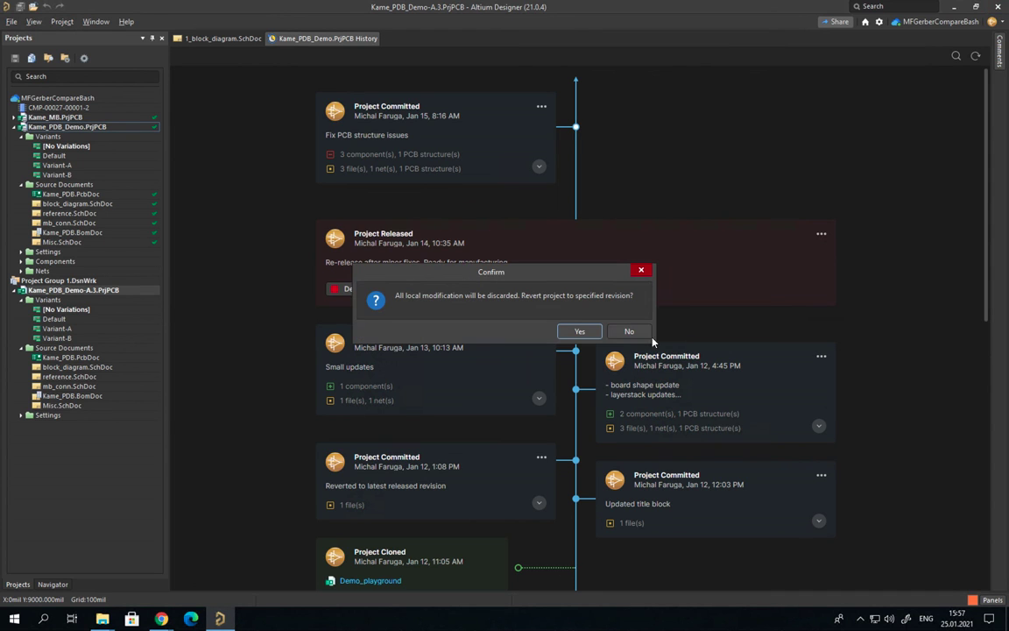
click(579, 331)
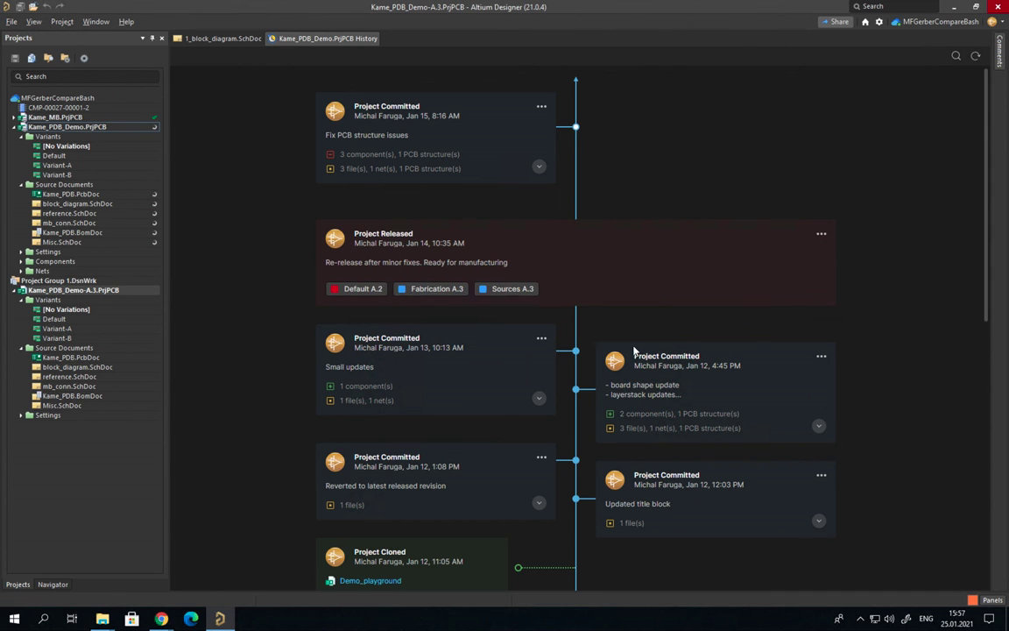